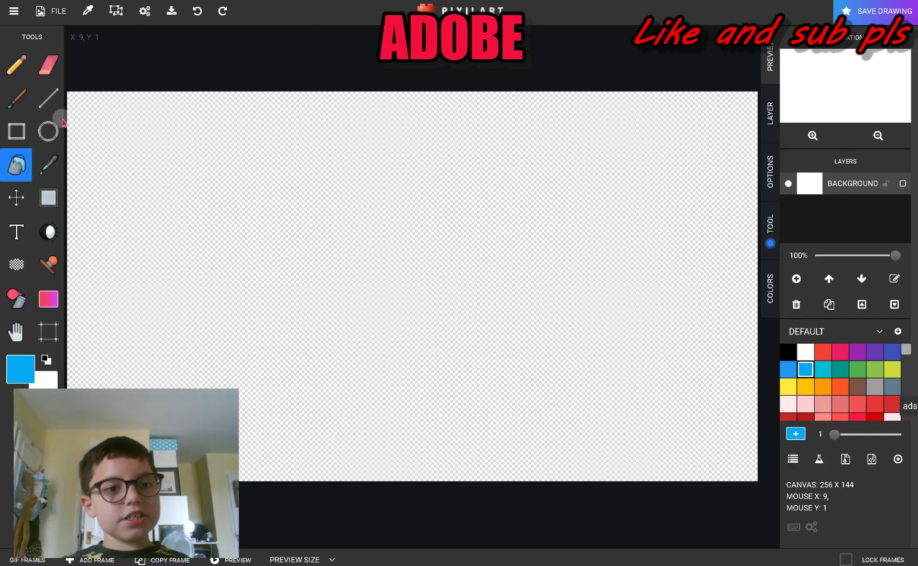
Draw a large ellipse in the canvas centre and bucket-fill its interior solid blue.
left_click(48, 131)
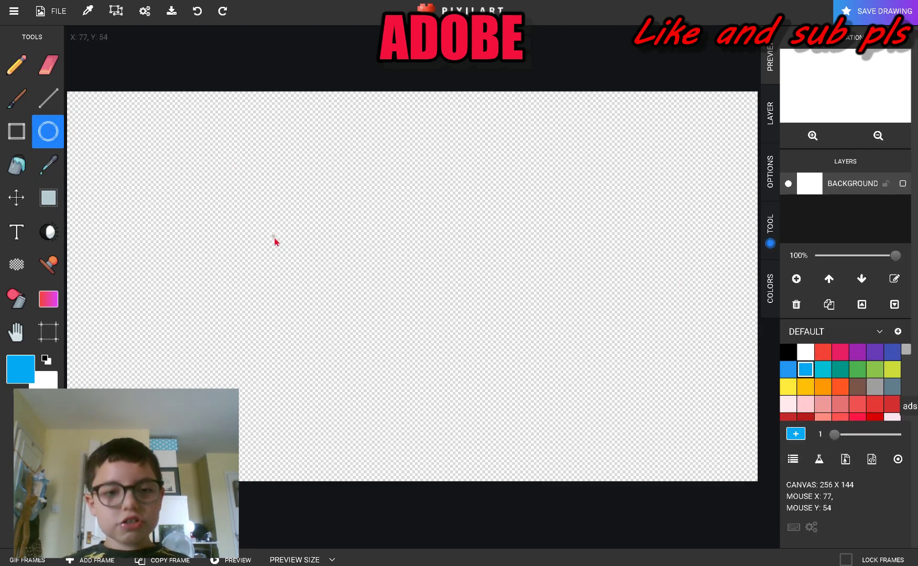
left_click_drag(272, 174, 558, 429)
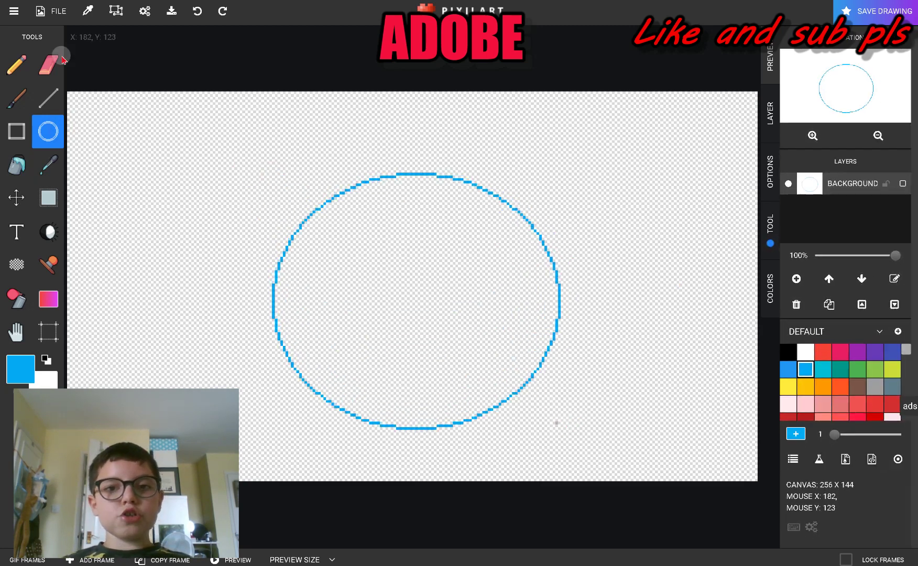
left_click(16, 164)
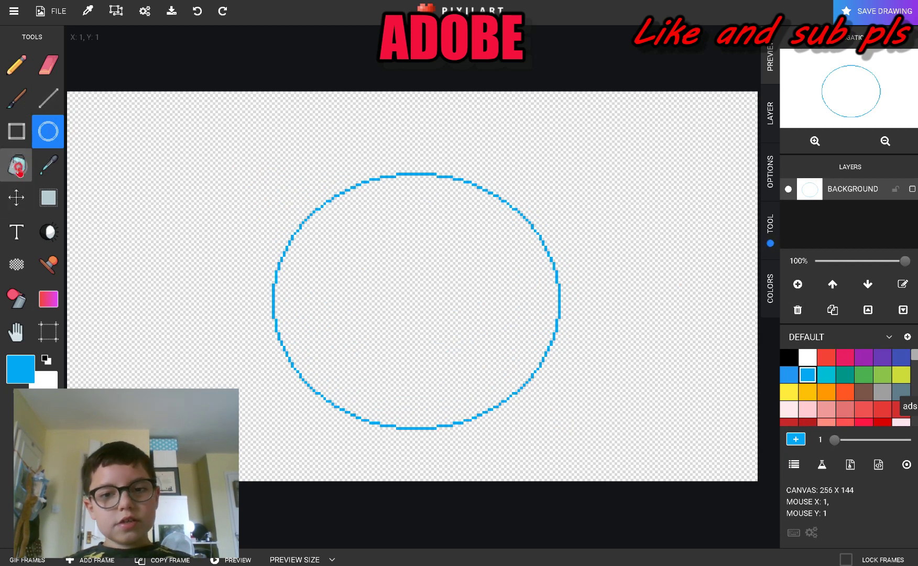
left_click(375, 296)
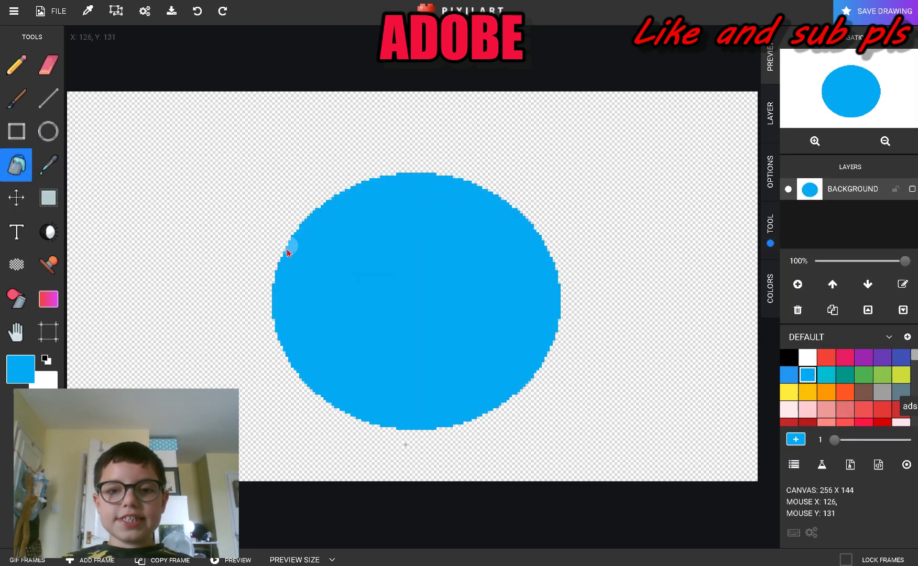
Bucket-fill the background around the globe black, undoing an accidental white fill.
left_click(772, 351)
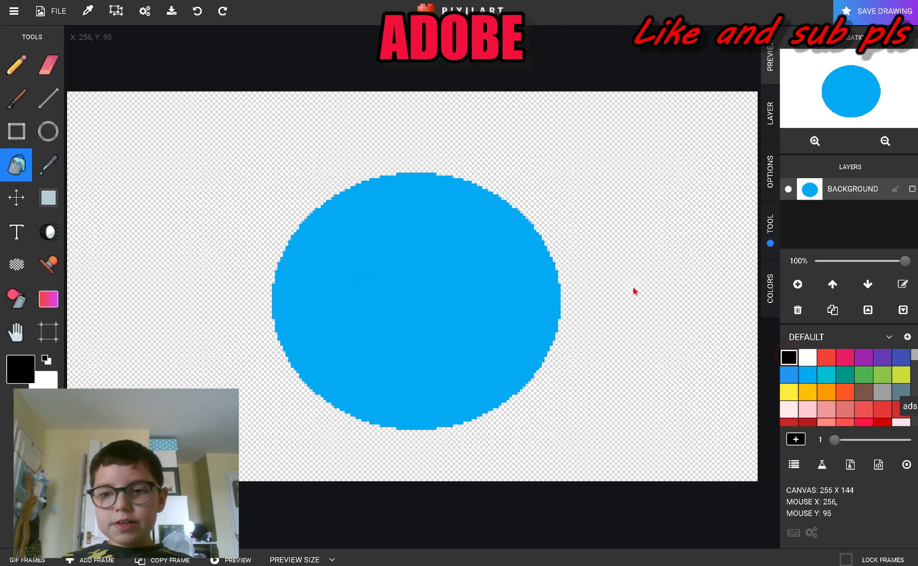
left_click(150, 213)
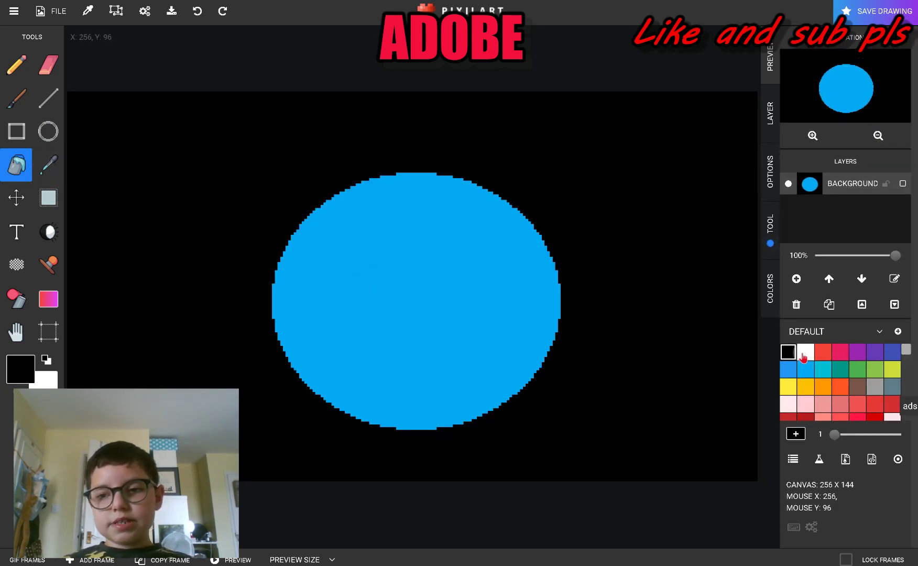
left_click(804, 352)
left_click(696, 391)
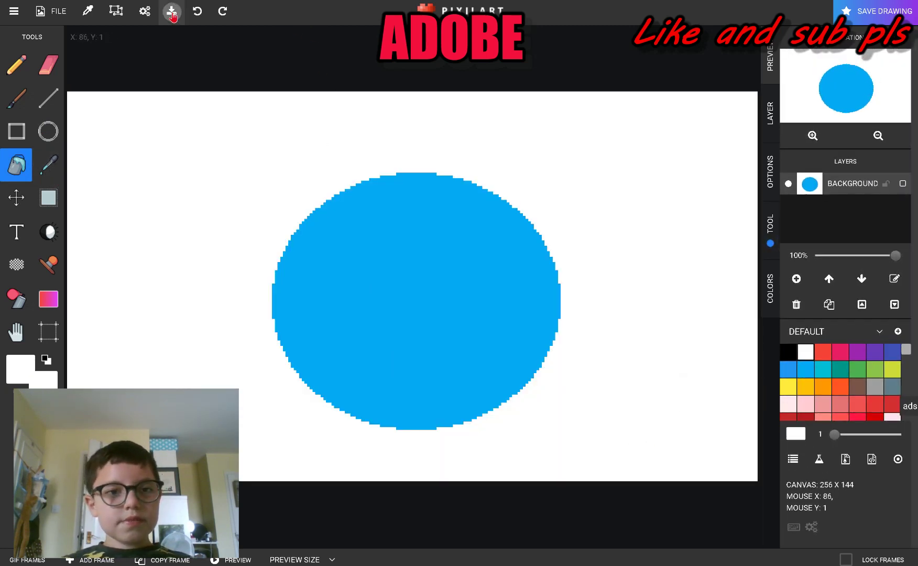
left_click(197, 11)
With the Pencil, dot white pixel stars all around the black sky.
left_click(16, 64)
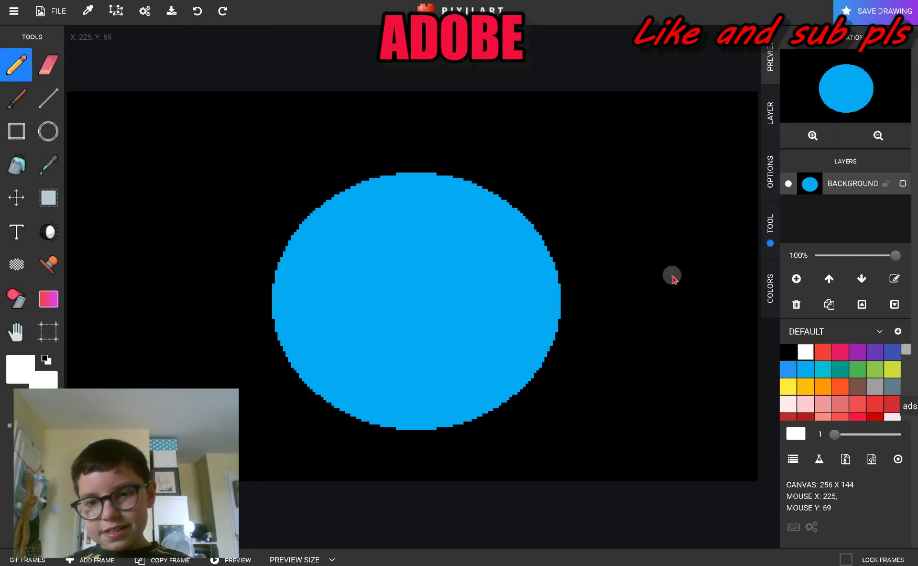
left_click(581, 442)
left_click(707, 385)
left_click(646, 428)
left_click(722, 270)
left_click_drag(677, 203, 694, 229)
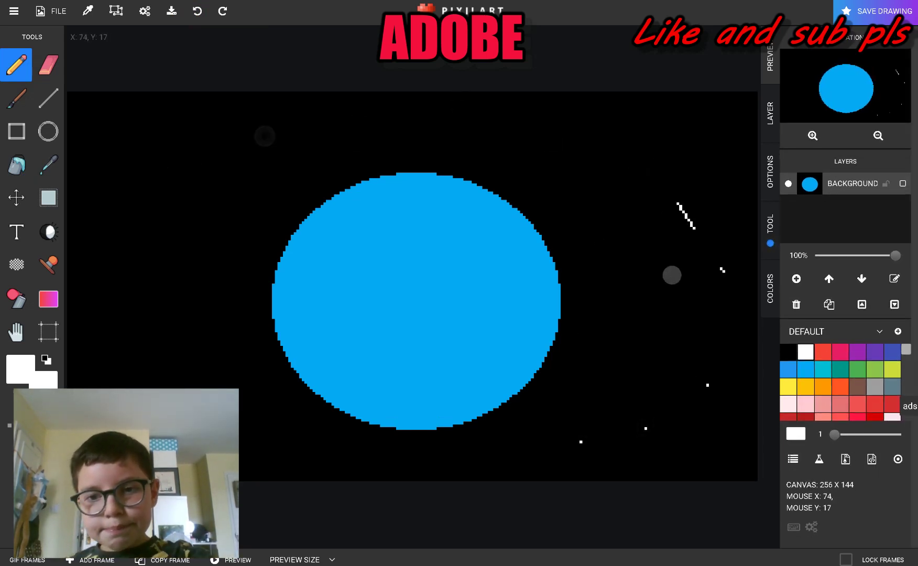
left_click(181, 173)
left_click(147, 239)
left_click(184, 349)
left_click(273, 436)
left_click(427, 445)
left_click(593, 362)
left_click(646, 239)
left_click(575, 125)
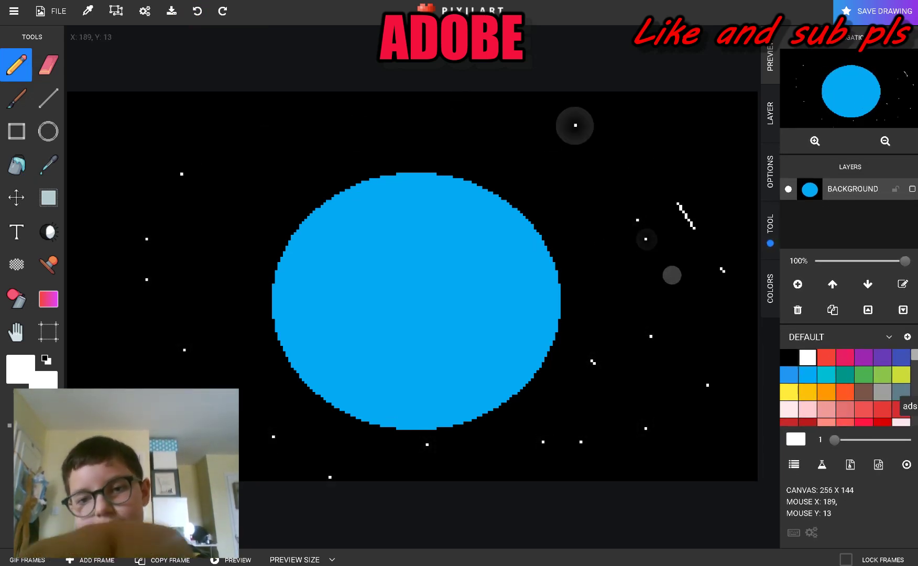
left_click(664, 130)
left_click(556, 149)
left_click(432, 130)
left_click(300, 136)
left_click(240, 203)
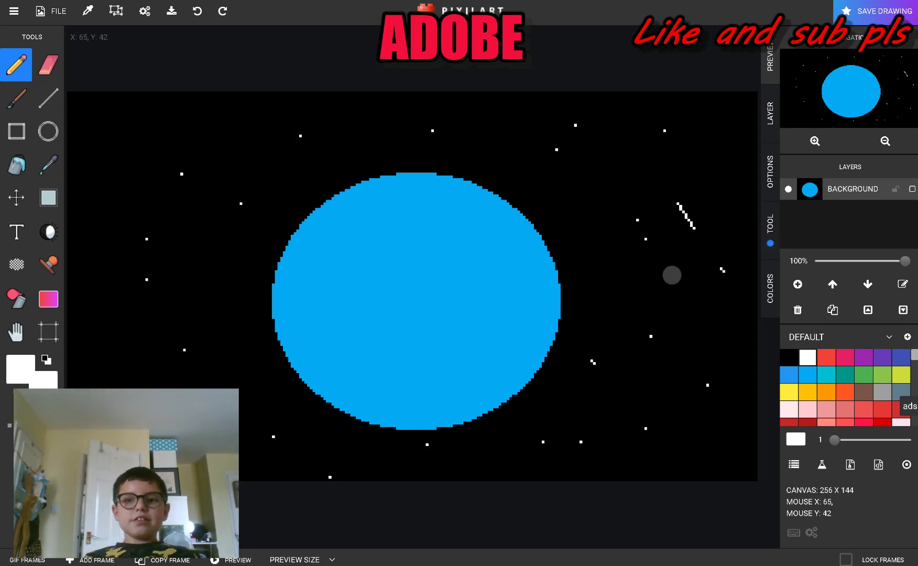
Paint over the stray white diagonal streak in black with a size-4 brush.
left_click(783, 356)
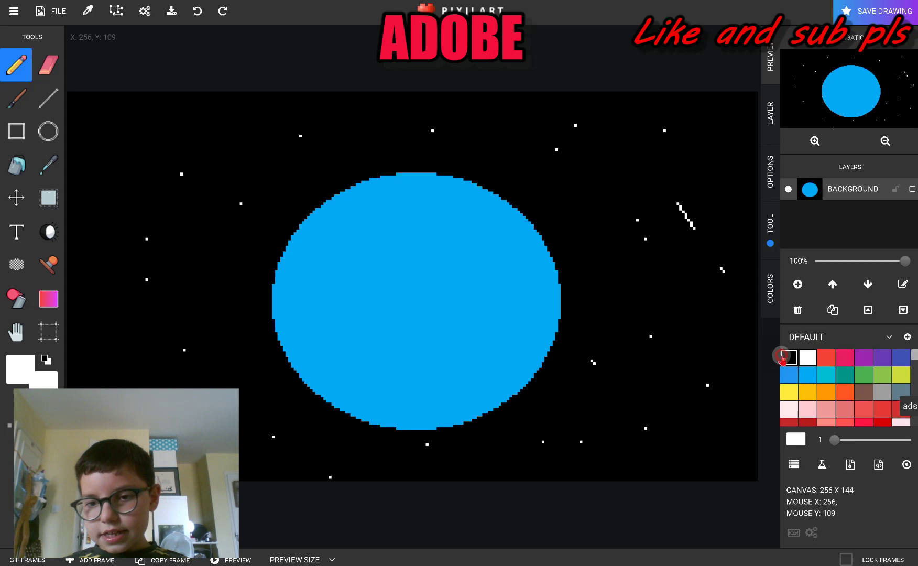
left_click_drag(835, 439, 846, 435)
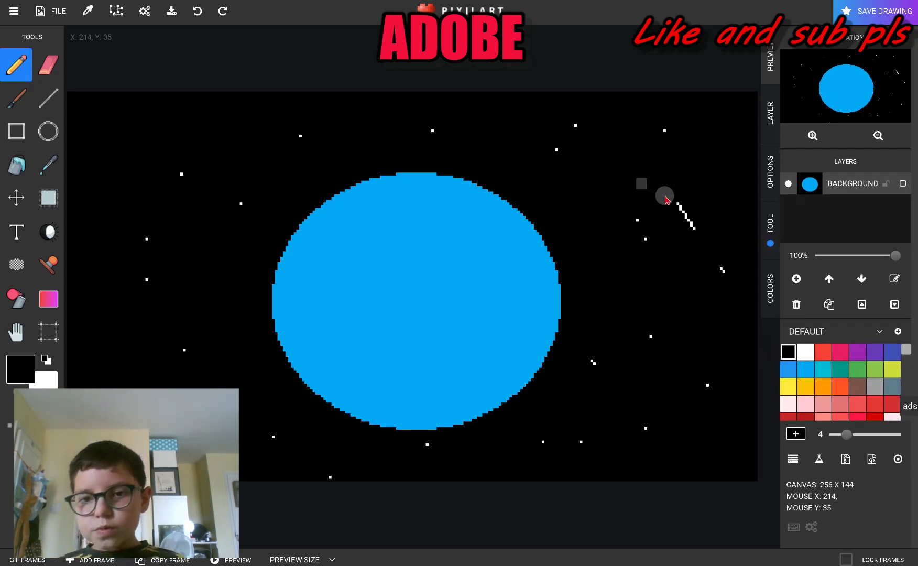
left_click_drag(678, 203, 694, 228)
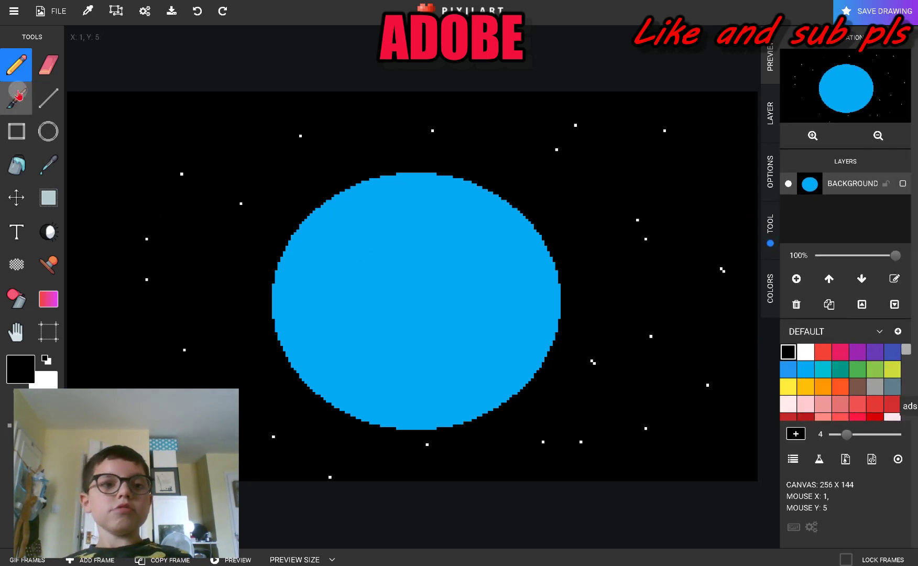
Switch back to white and add many star dots across the top and right sky.
left_click(808, 357)
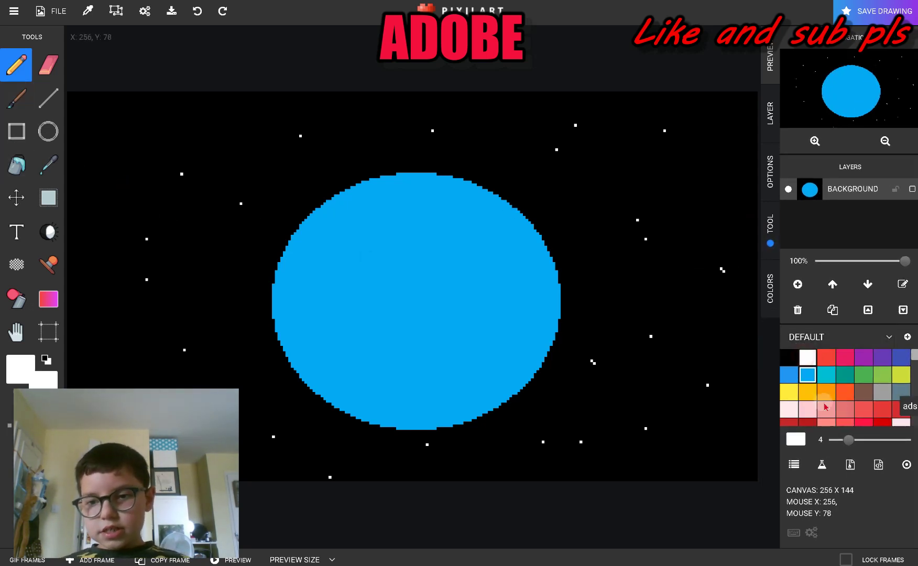
left_click(707, 190)
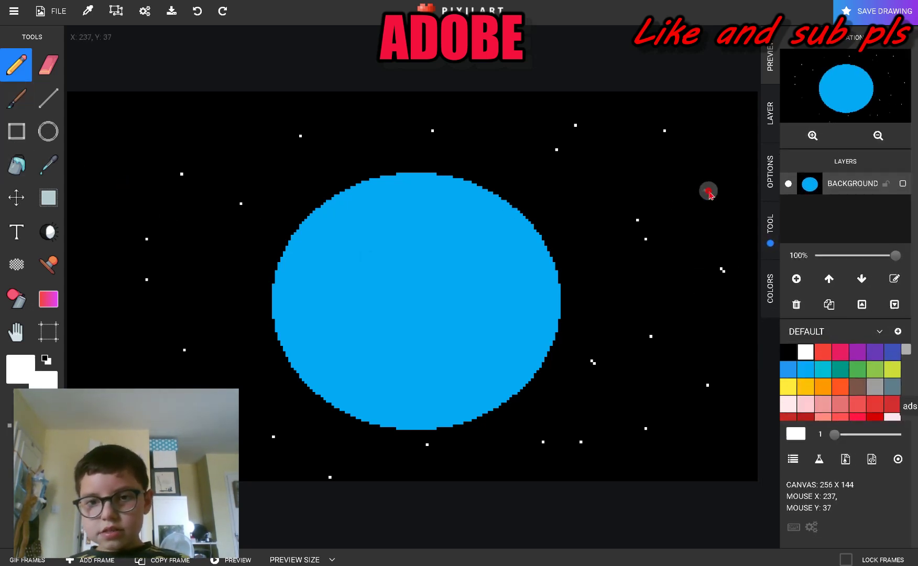
left_click(116, 103)
left_click(100, 263)
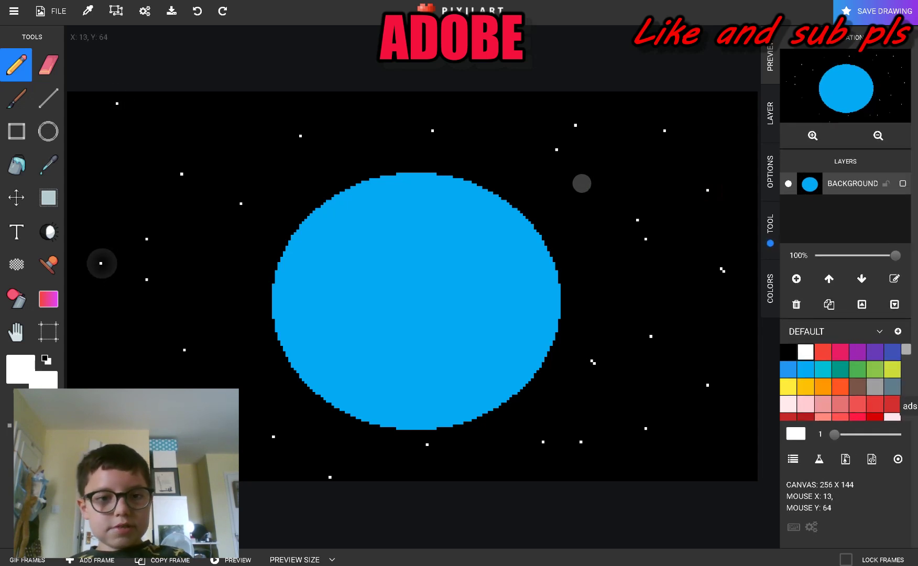
left_click(219, 293)
left_click(214, 111)
left_click(276, 182)
left_click(354, 116)
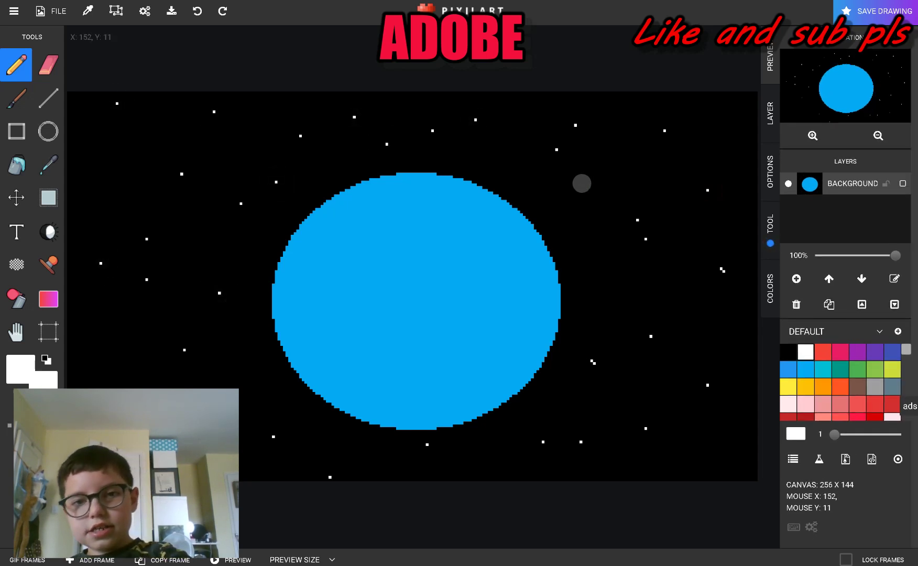
left_click(470, 165)
left_click(535, 187)
left_click(570, 237)
left_click(621, 330)
left_click(618, 177)
left_click(629, 158)
left_click(680, 209)
left_click(702, 279)
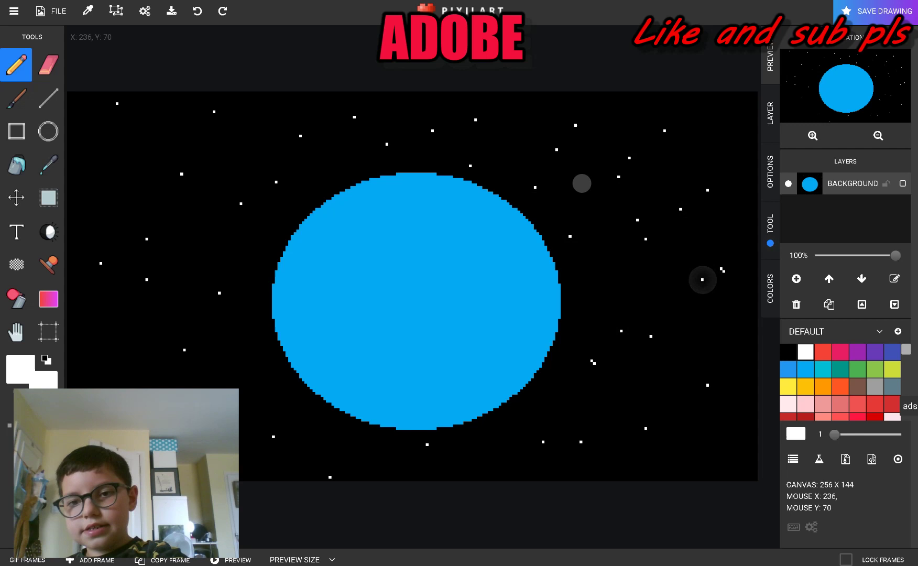
left_click(709, 350)
left_click(665, 371)
left_click(719, 409)
left_click(651, 434)
left_click(645, 472)
left_click(702, 458)
left_click(732, 335)
left_click(743, 193)
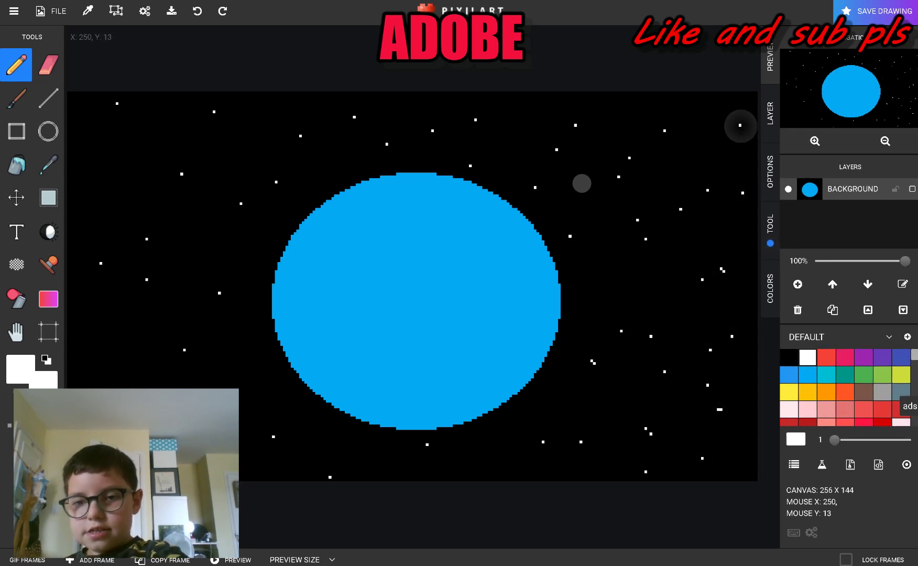
Add more white stars throughout the lower-left and upper-left sky.
left_click(257, 455)
left_click(322, 442)
left_click(278, 376)
left_click(229, 361)
left_click(165, 341)
left_click(117, 356)
left_click(82, 312)
left_click(103, 270)
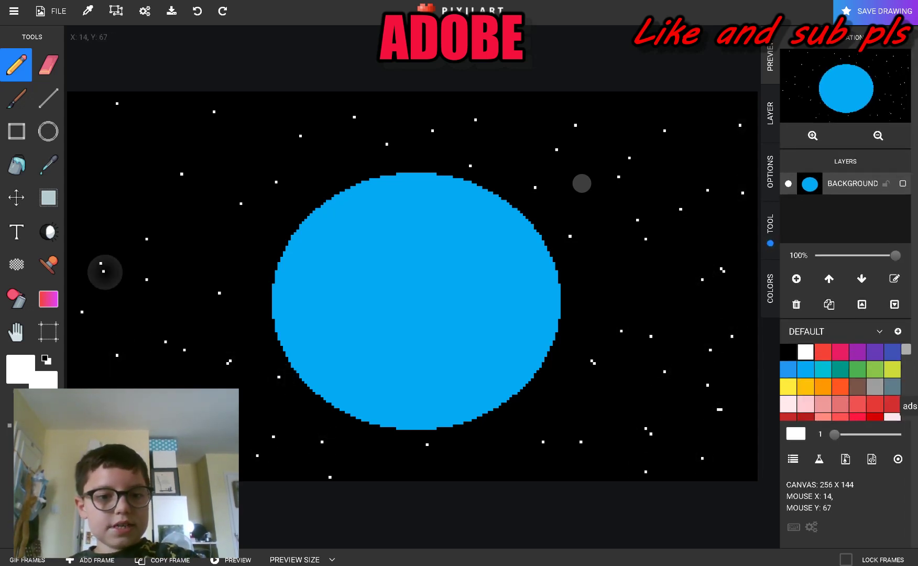
left_click(176, 282)
left_click(214, 309)
left_click(265, 224)
left_click(244, 139)
left_click(208, 130)
left_click(160, 122)
left_click(117, 147)
left_click(76, 217)
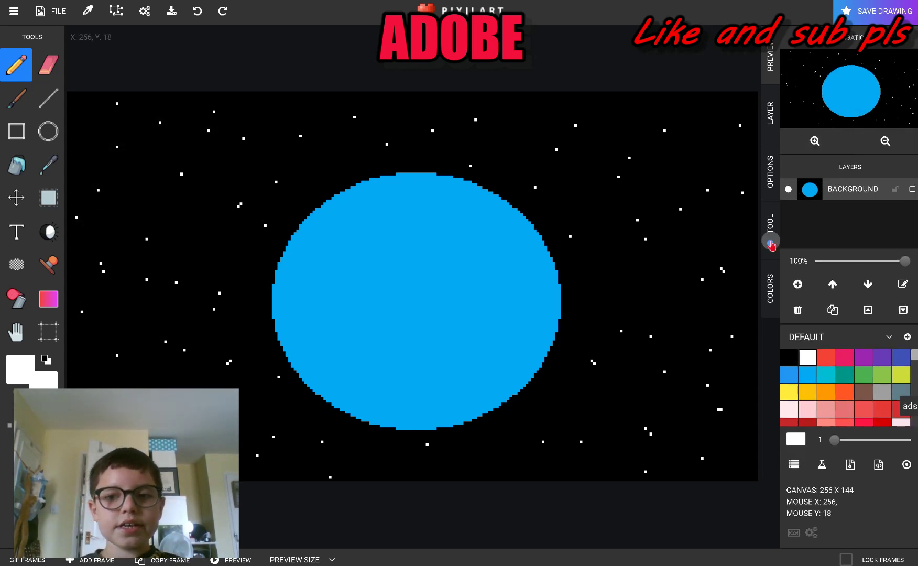
In green, outline continents on the globe's left, top and right sides.
left_click(857, 371)
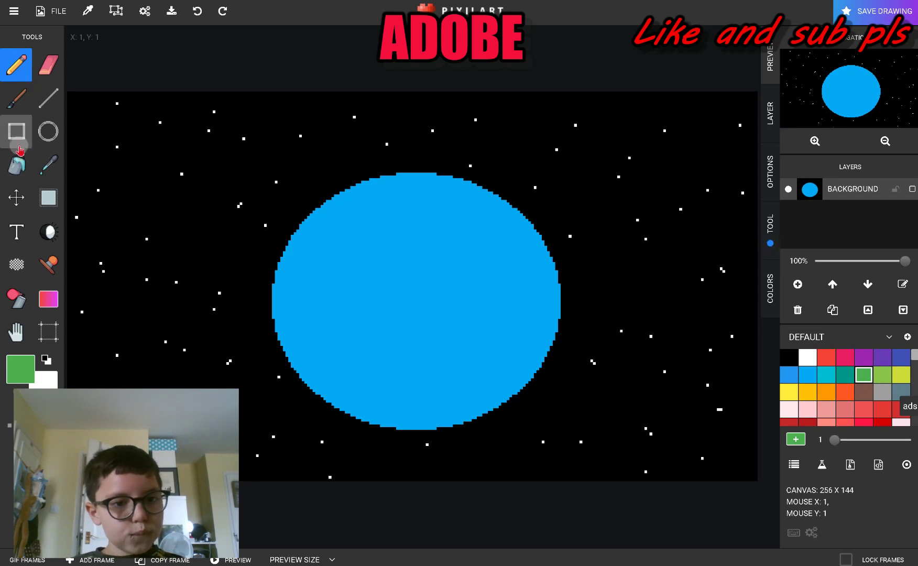
left_click(46, 128)
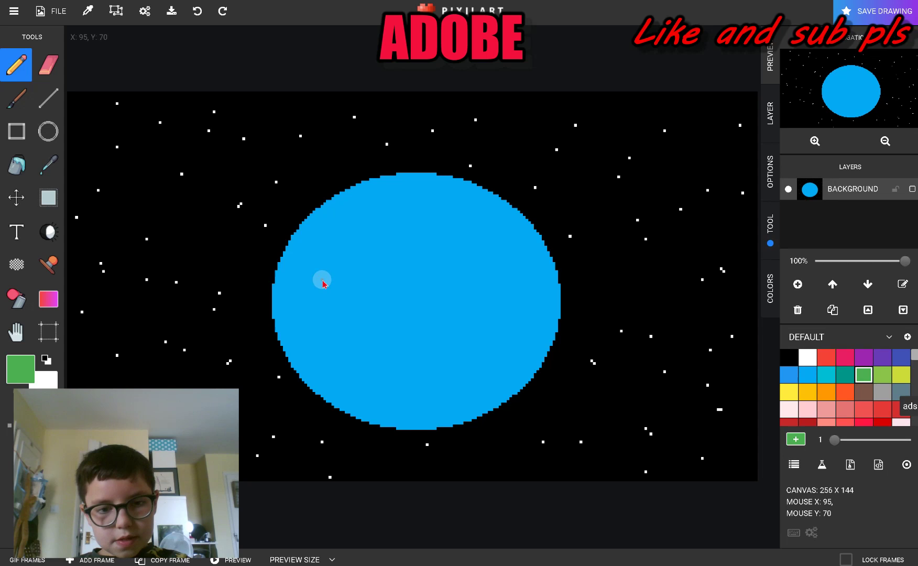
mouse_move(298, 344)
left_mouse_down()
mouse_move(307, 301)
mouse_move(324, 295)
mouse_move(336, 317)
mouse_move(387, 317)
mouse_move(362, 358)
mouse_move(309, 346)
left_mouse_up()
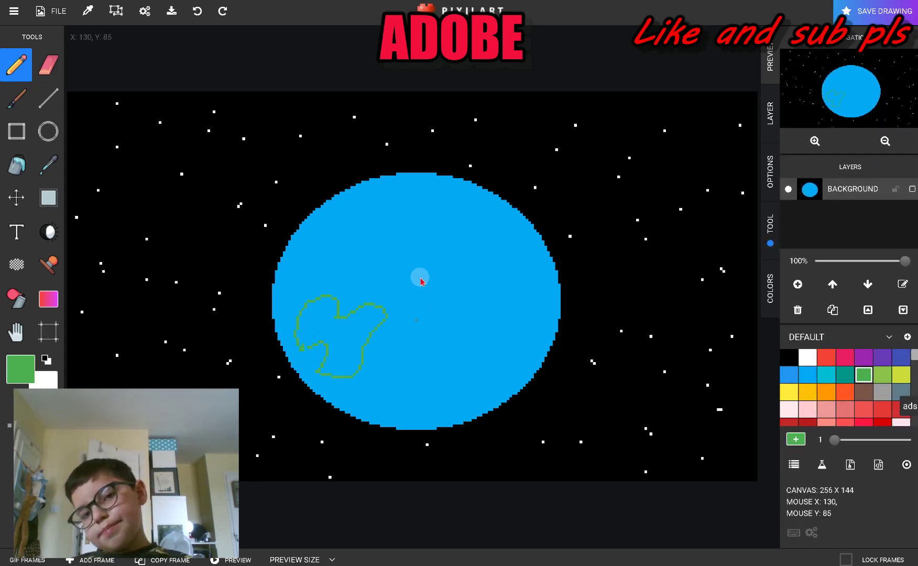
mouse_move(353, 221)
left_mouse_down()
mouse_move(395, 258)
mouse_move(408, 235)
mouse_move(426, 240)
mouse_move(438, 194)
mouse_move(387, 208)
mouse_move(374, 199)
mouse_move(359, 217)
left_mouse_up()
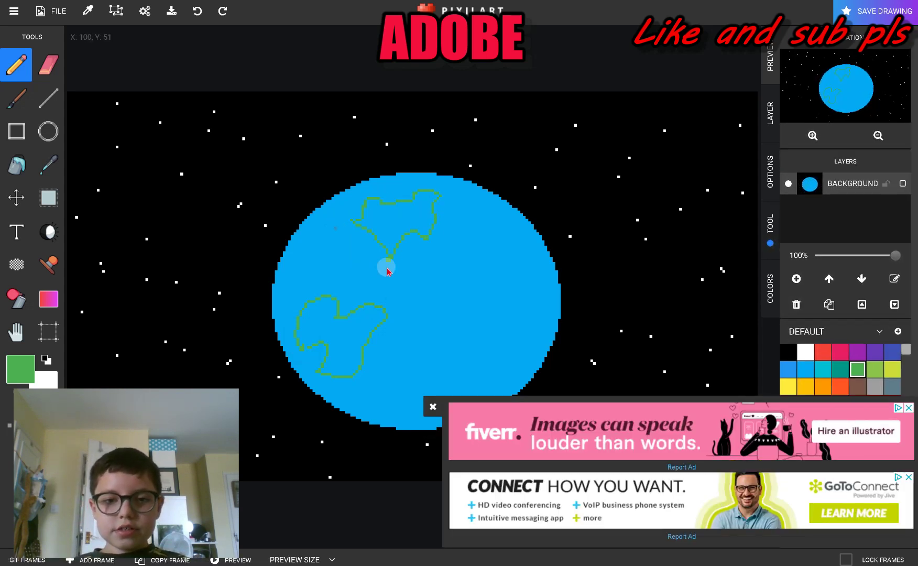
left_click_drag(468, 254, 459, 257)
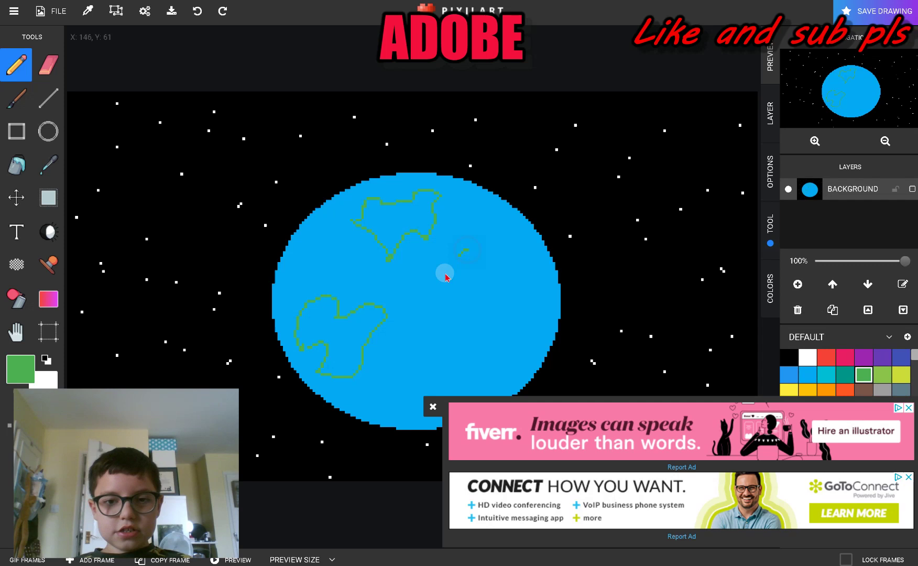
mouse_move(541, 287)
left_mouse_down()
mouse_move(553, 293)
mouse_move(513, 250)
mouse_move(484, 240)
mouse_move(457, 253)
left_mouse_up()
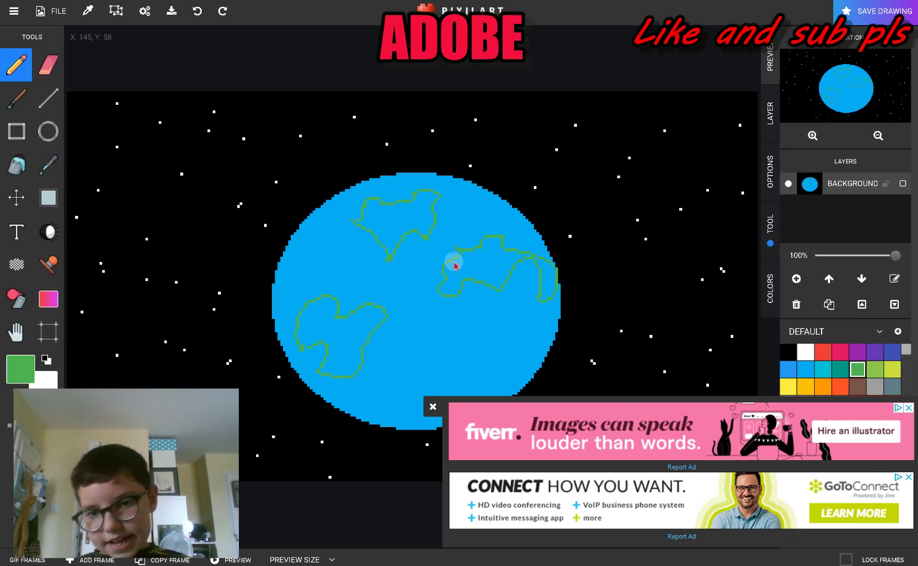
Close the ad banner, then outline central, lower and upper-left continents in green.
left_click(437, 406)
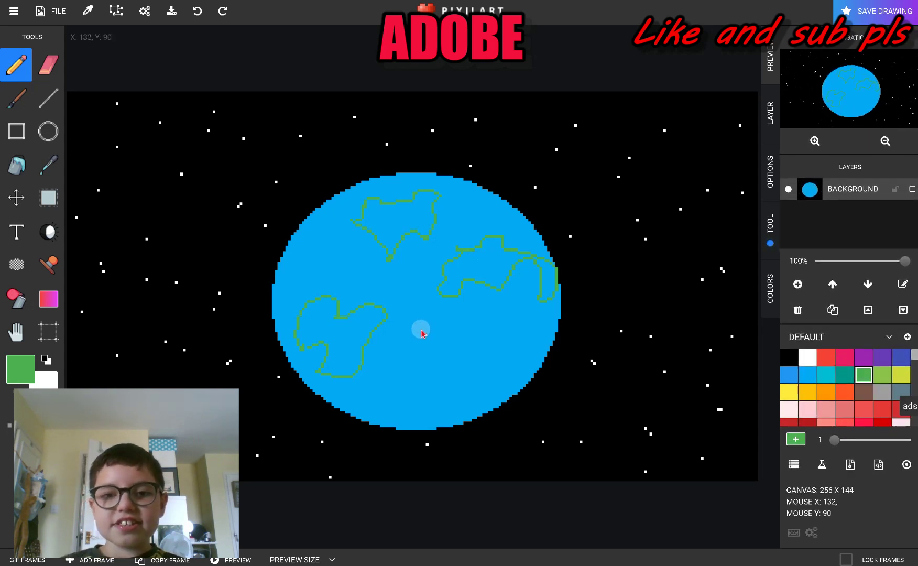
mouse_move(416, 322)
left_mouse_down()
mouse_move(428, 353)
mouse_move(446, 341)
mouse_move(460, 350)
mouse_move(457, 316)
mouse_move(435, 315)
mouse_move(438, 304)
mouse_move(410, 298)
mouse_move(419, 323)
left_mouse_up()
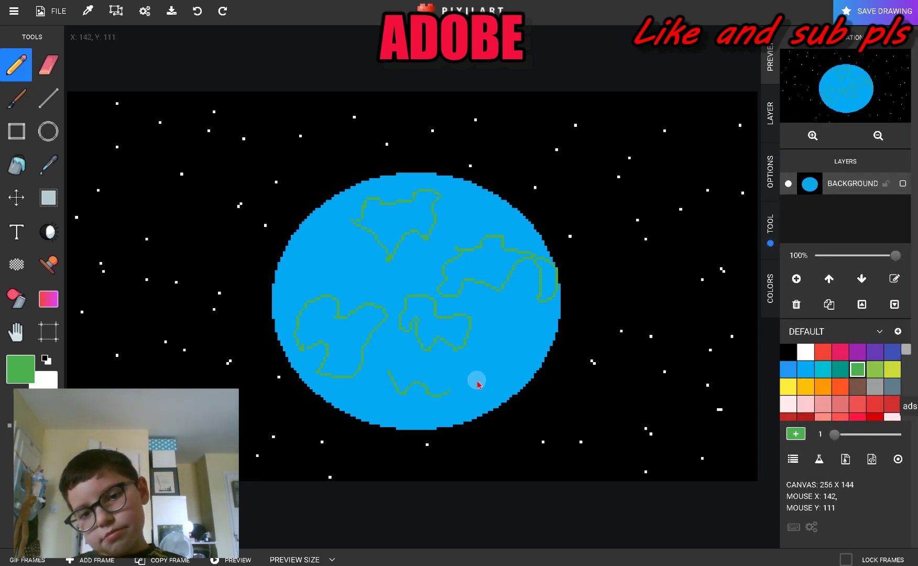
left_click_drag(510, 373, 448, 360)
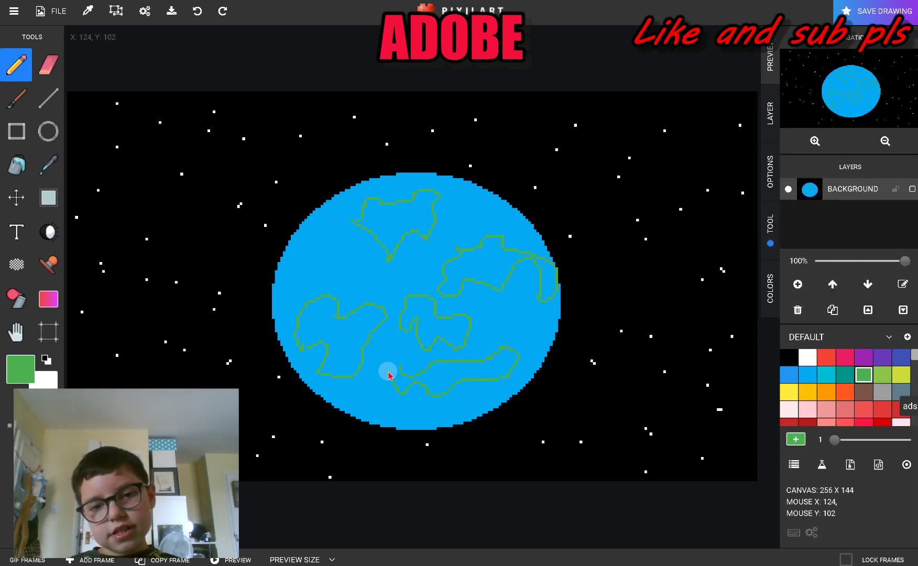
left_click_drag(388, 374, 388, 376)
left_click(323, 244)
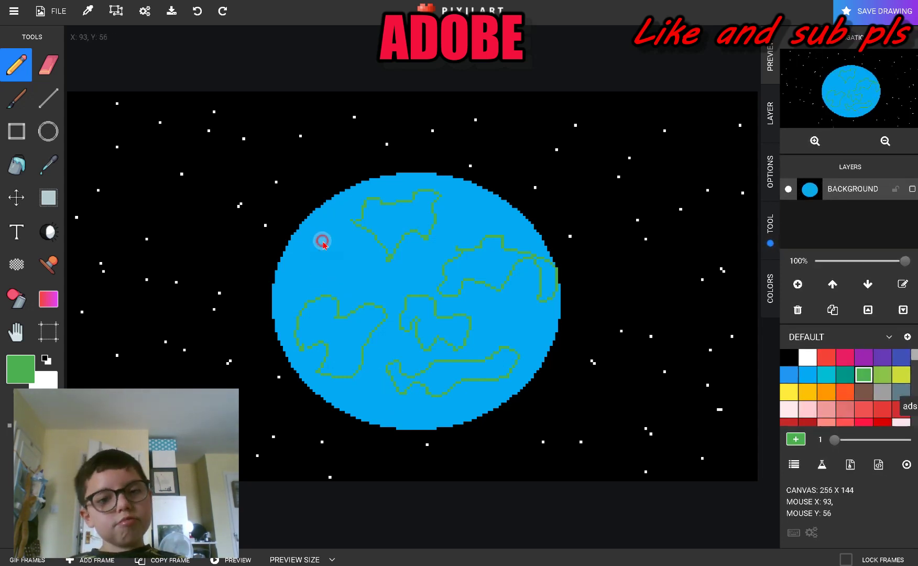
mouse_move(326, 270)
left_mouse_down()
mouse_move(367, 271)
mouse_move(351, 248)
mouse_move(358, 239)
mouse_move(326, 245)
left_mouse_up()
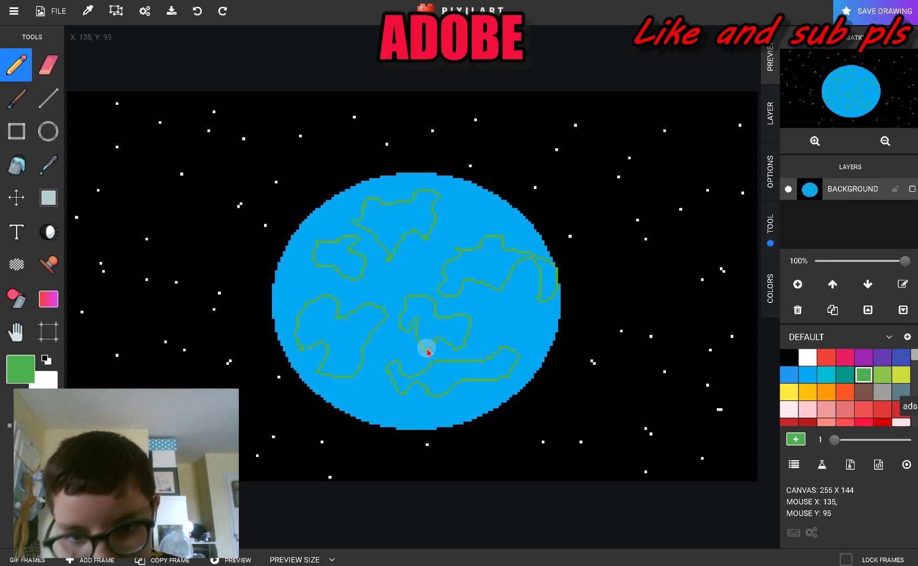
Undo a green fill that flooded the ocean and seal the gap in the left continent's outline.
left_click(16, 164)
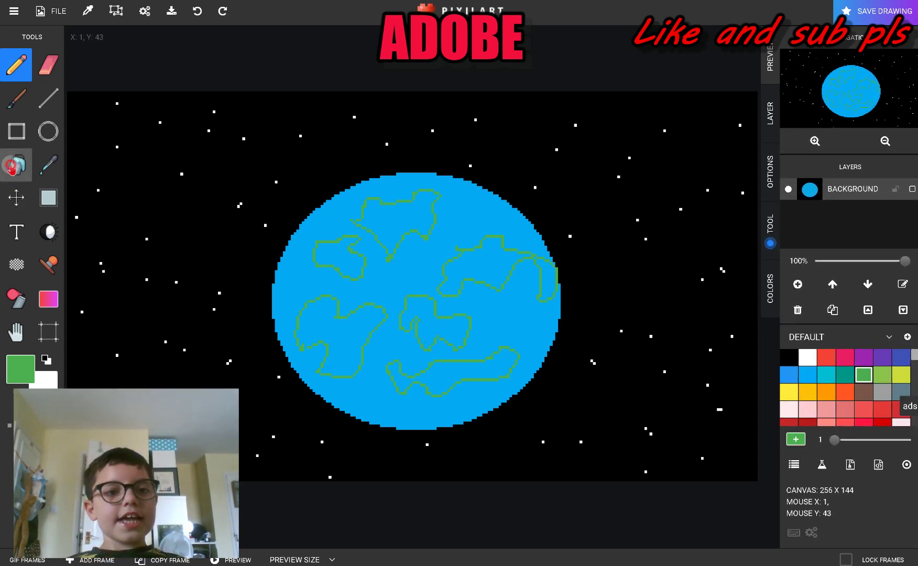
left_click(336, 348)
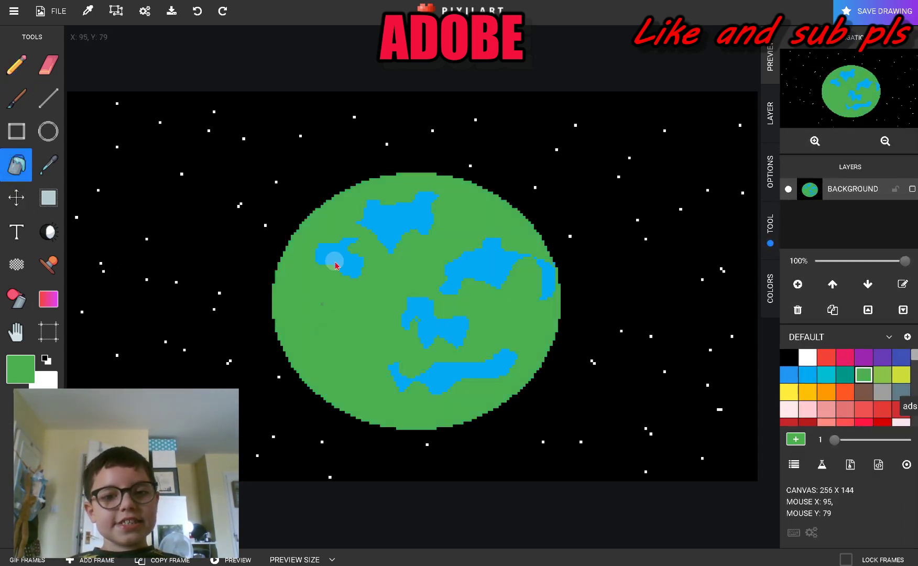
left_click(196, 12)
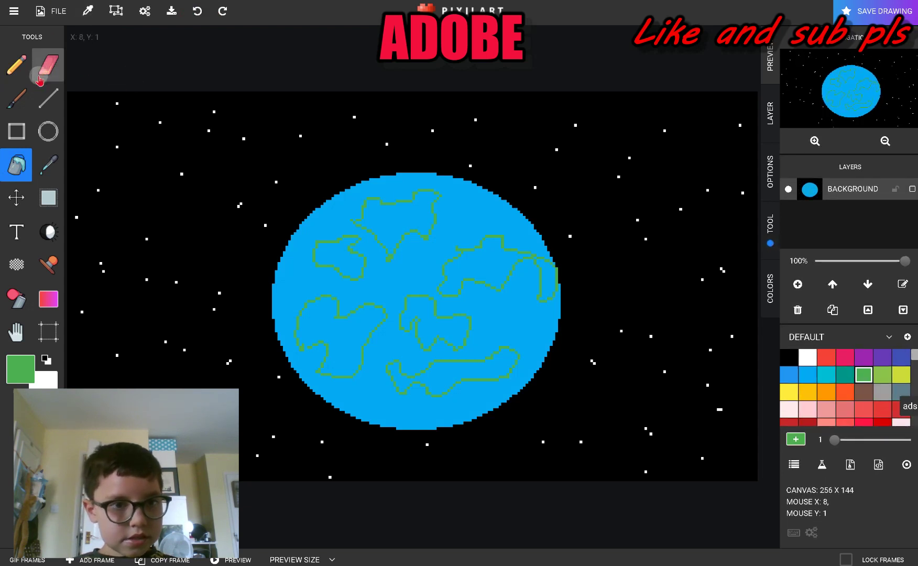
left_click(16, 65)
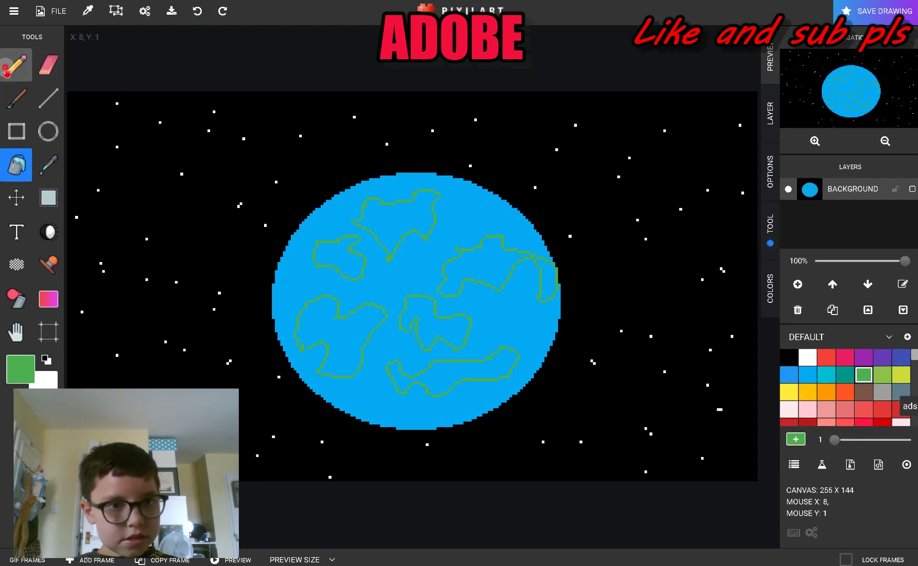
left_click(308, 350)
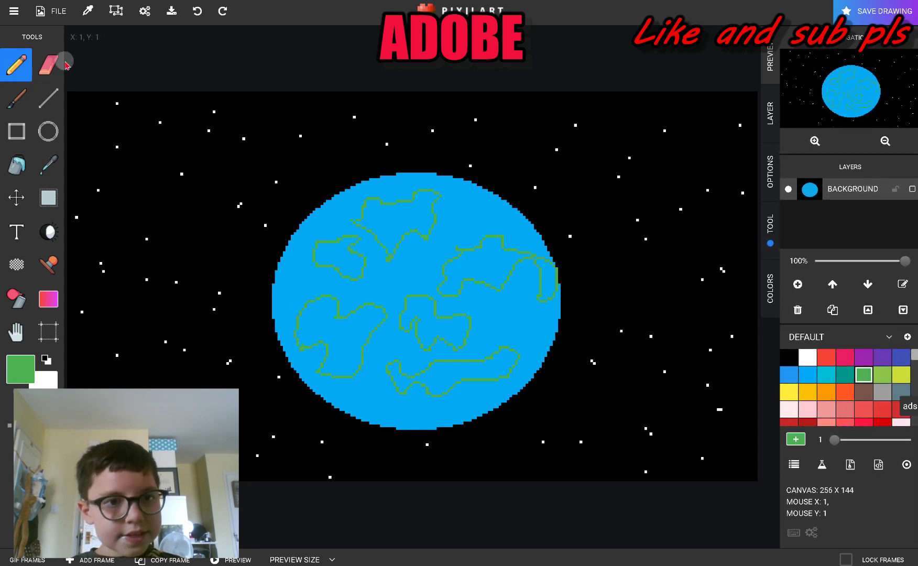
Bucket-fill the left, upper-right, central and lower continents solid green.
left_click(18, 163)
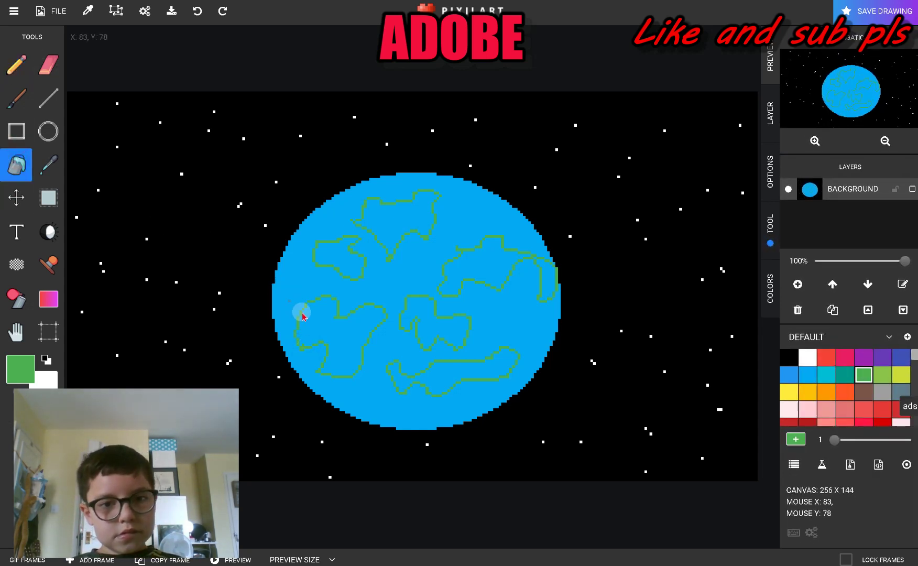
left_click(345, 257)
left_click(387, 233)
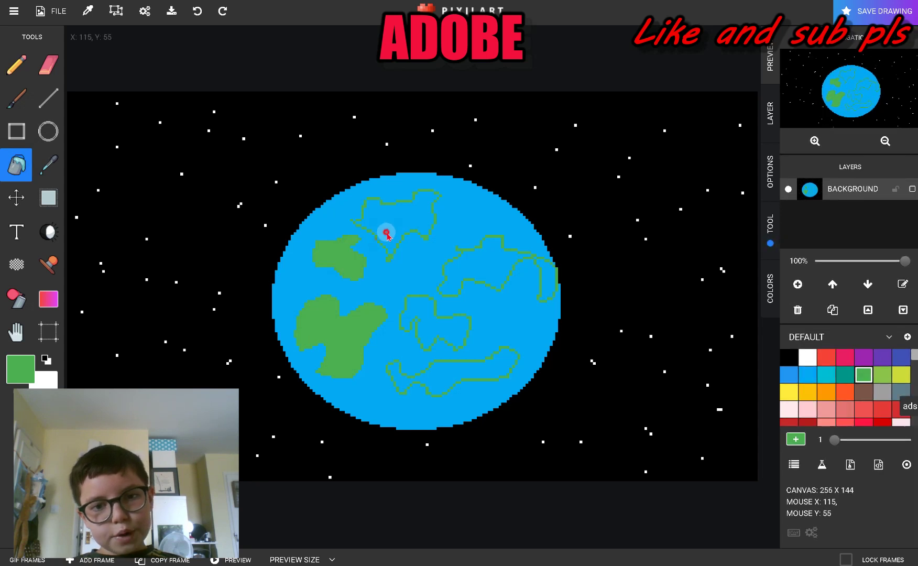
left_click(487, 267)
left_click(540, 271)
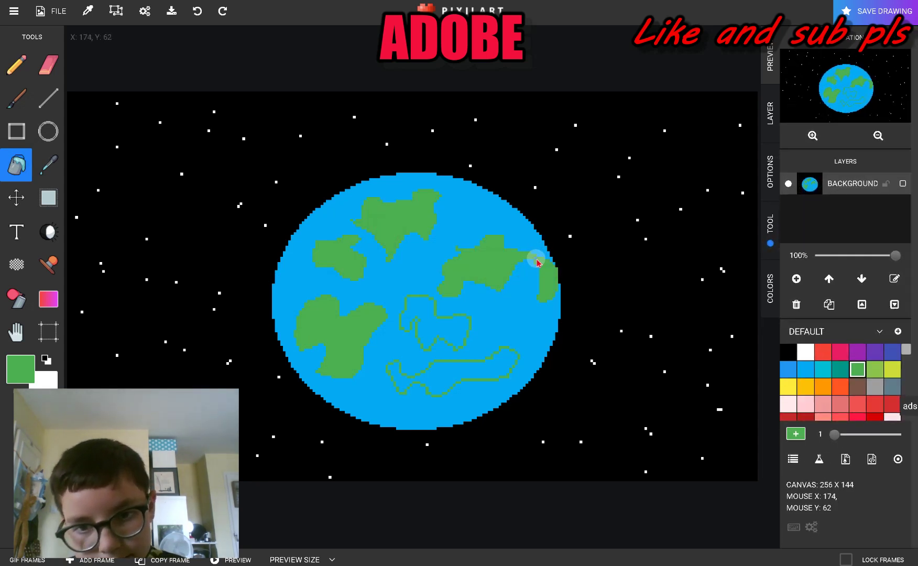
left_click(452, 370)
left_click(446, 324)
left_click(394, 368)
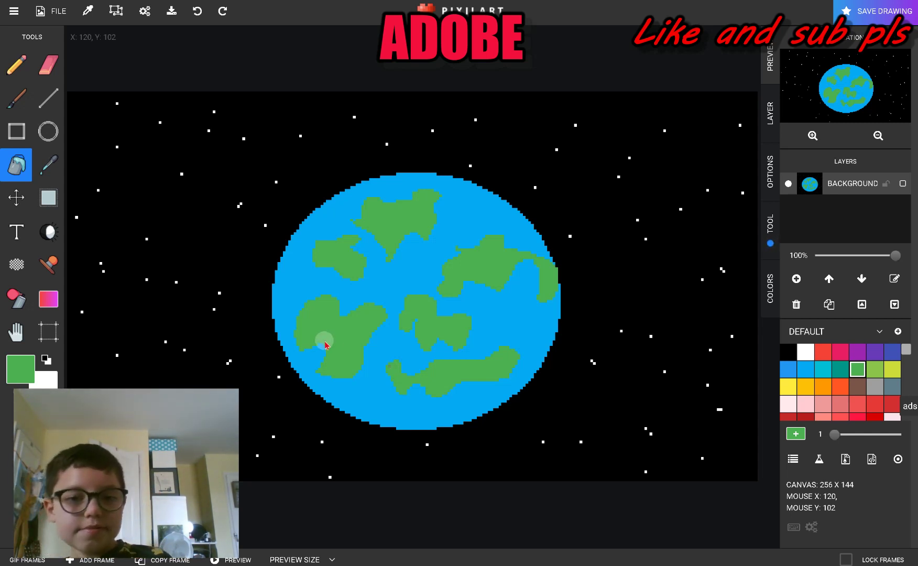
Try the Move and Text tools, then choose red from the default palette.
left_click(9, 207)
left_click(346, 350)
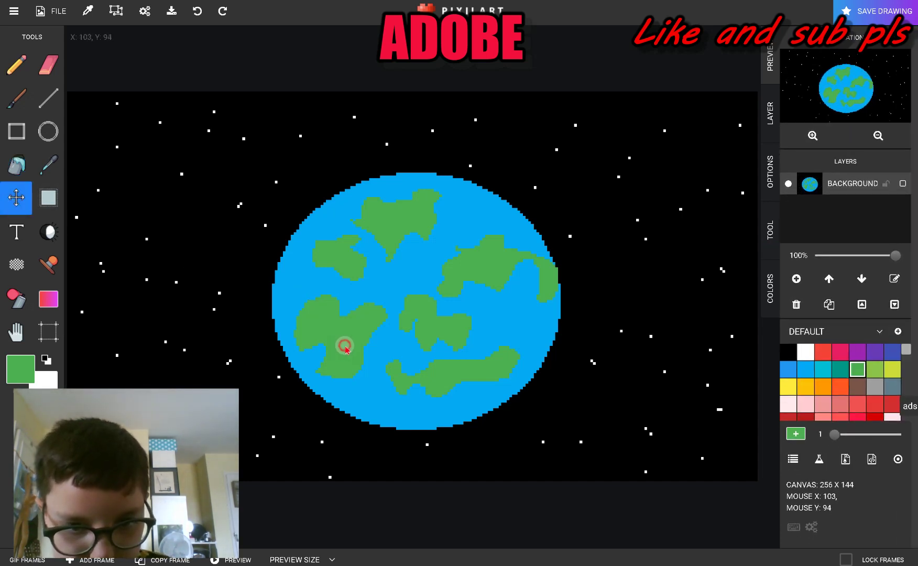
left_click(10, 231)
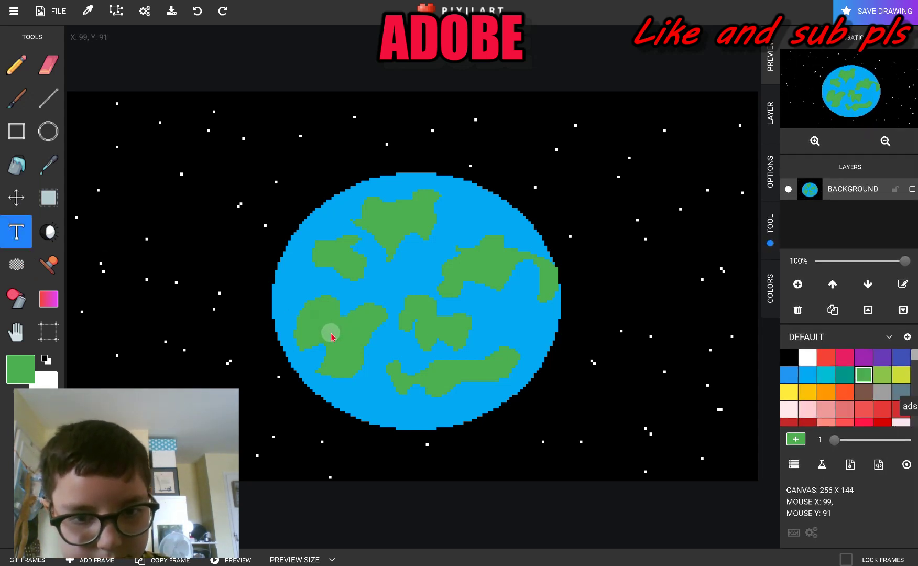
left_click(351, 341)
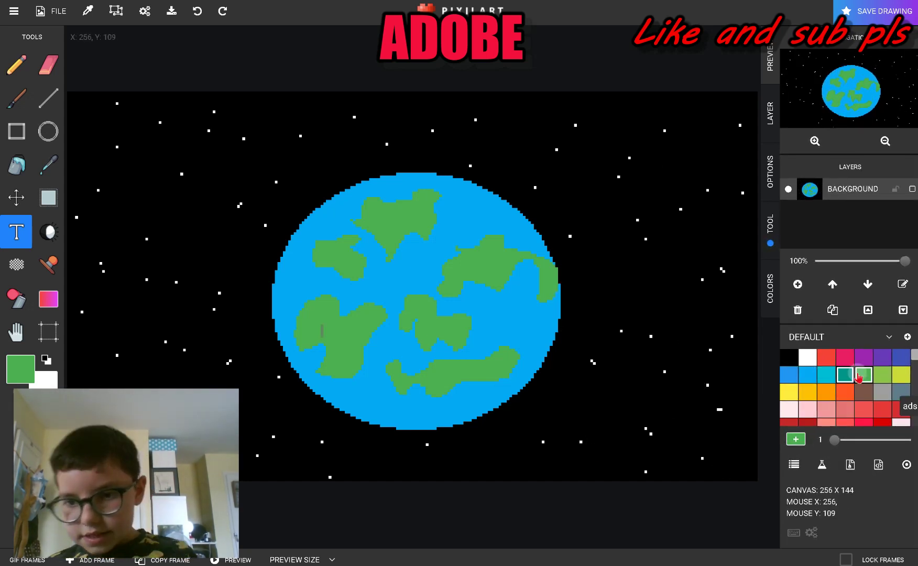
left_click(883, 412)
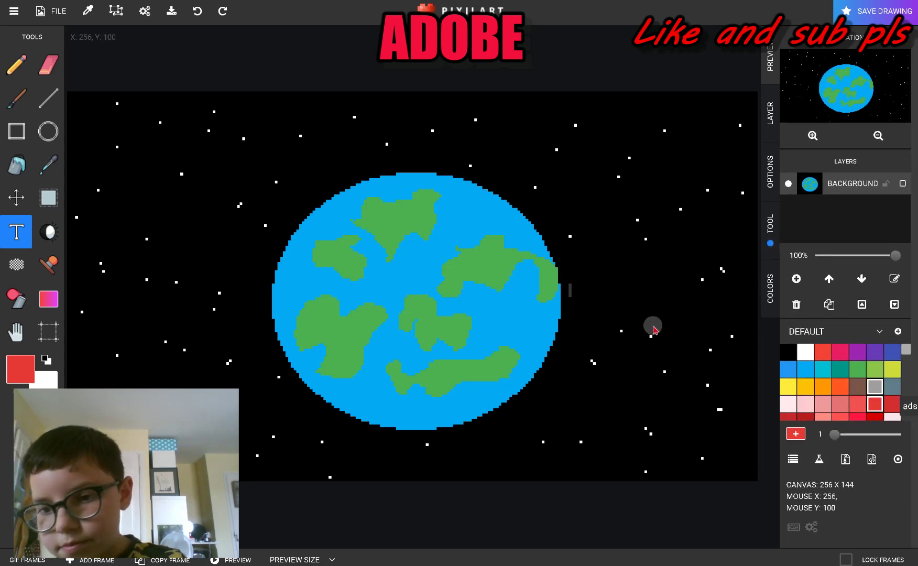
Draw a red line from the globe and hand-letter 'Animal Earth', undoing one jagged stroke.
left_click(4, 65)
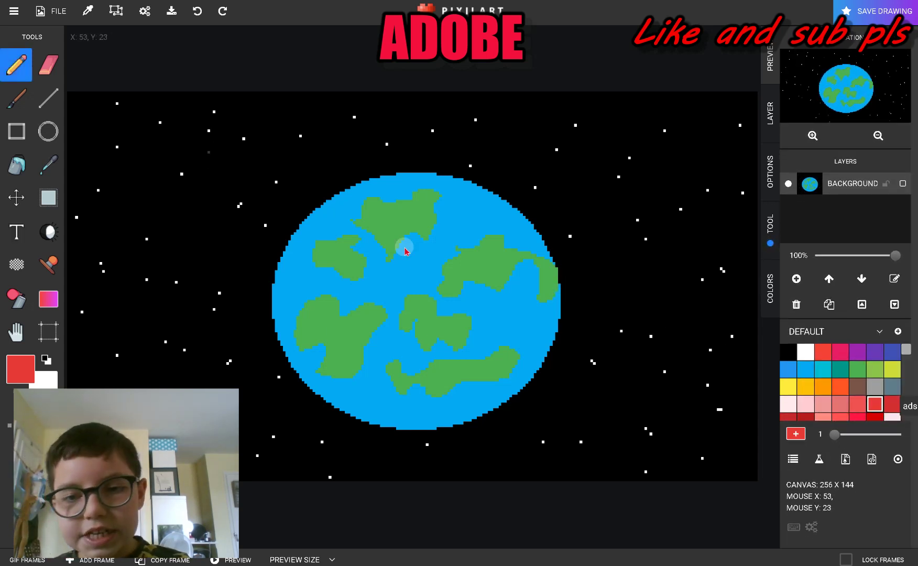
left_click_drag(571, 291, 627, 292)
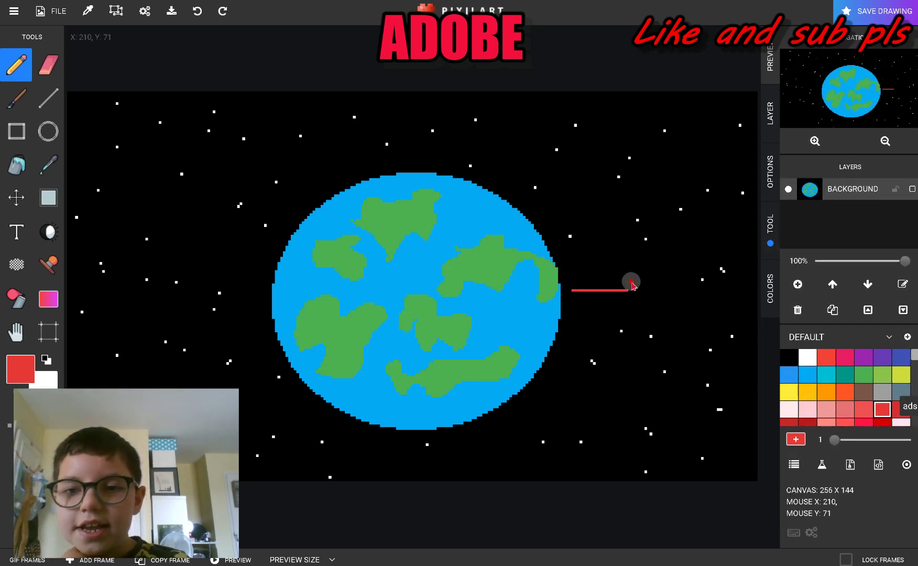
left_click_drag(633, 283, 640, 263)
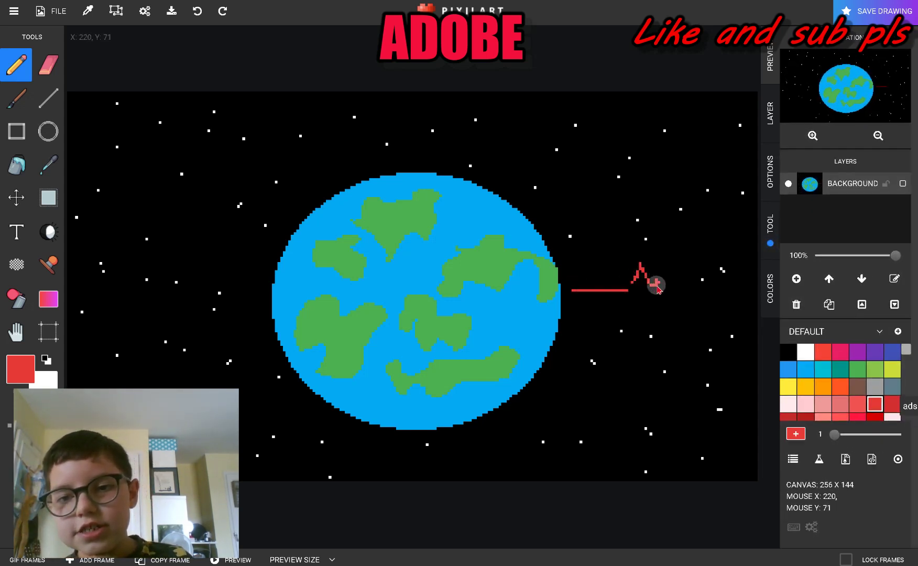
mouse_move(671, 286)
left_mouse_down()
mouse_move(707, 280)
mouse_move(705, 272)
mouse_move(709, 283)
left_mouse_up()
left_click(198, 13)
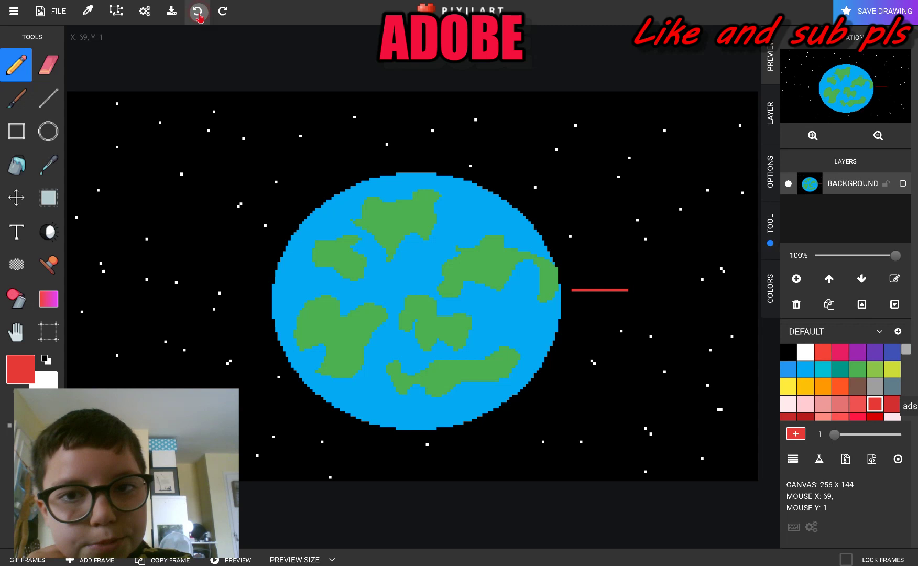
mouse_move(636, 295)
left_mouse_down()
mouse_move(643, 273)
mouse_move(652, 295)
mouse_move(643, 290)
mouse_move(658, 297)
mouse_move(662, 285)
mouse_move(666, 295)
mouse_move(679, 285)
mouse_move(724, 291)
left_mouse_up()
left_click(670, 273)
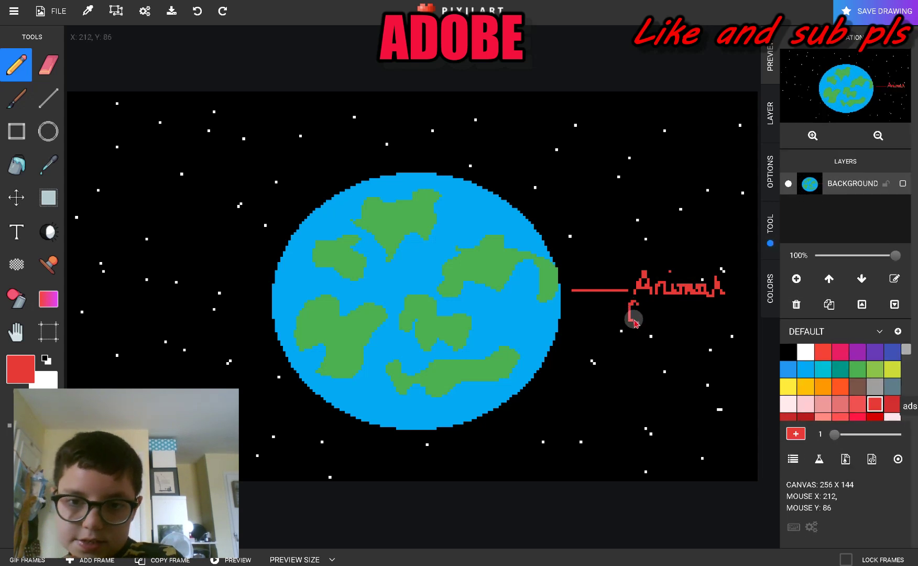
mouse_move(634, 304)
left_mouse_down()
mouse_move(645, 325)
mouse_move(668, 314)
mouse_move(676, 326)
mouse_move(690, 324)
left_mouse_up()
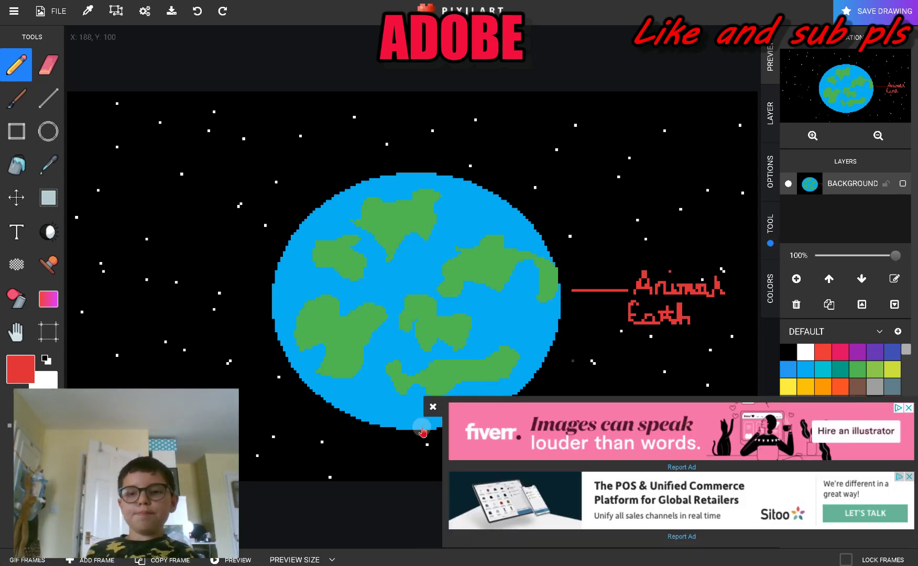
Close the ad panel at the bottom right with its X.
left_click(433, 407)
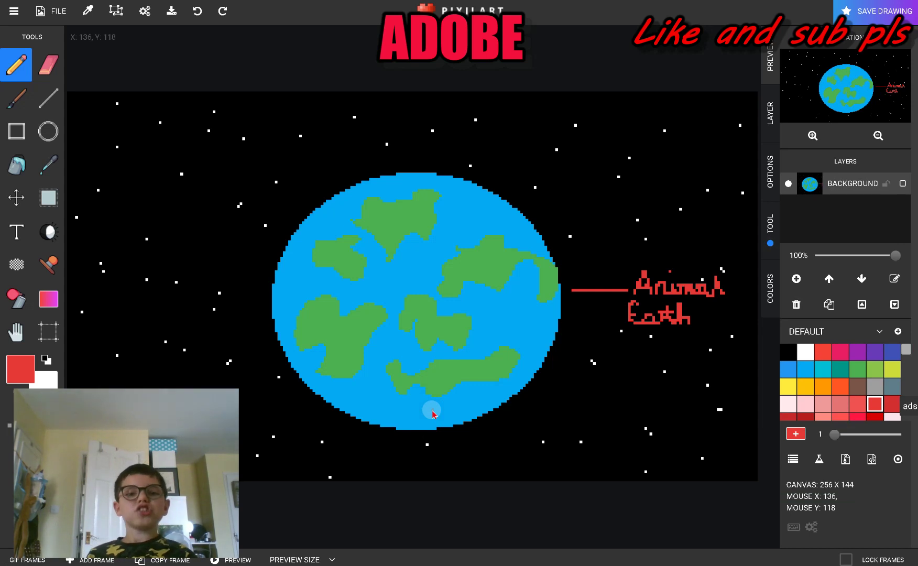